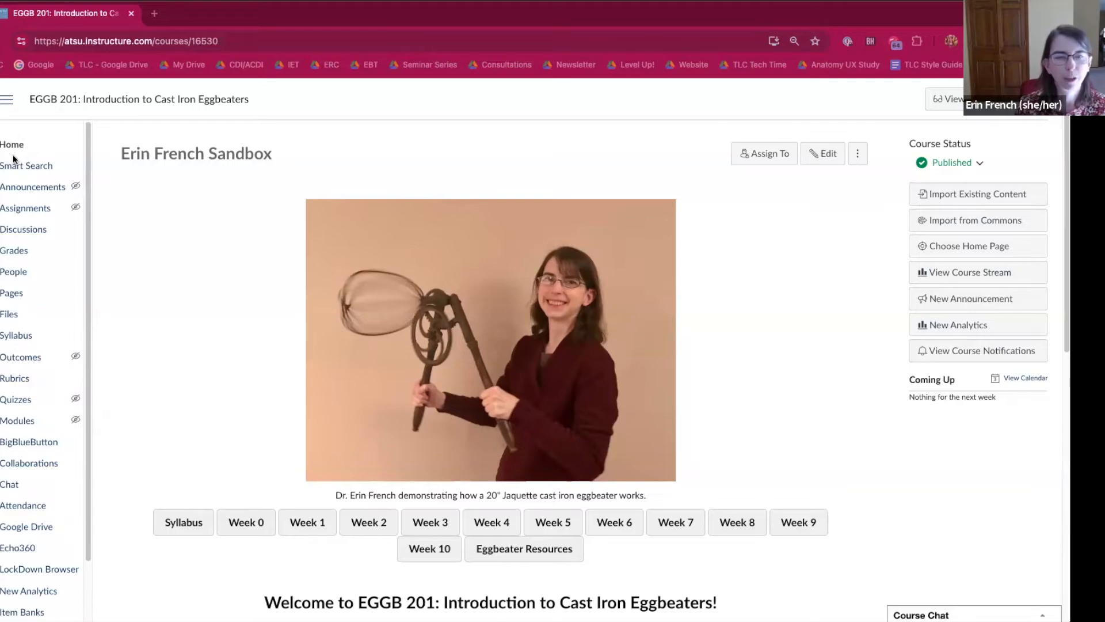
Step: View the course's Discussions page, return to the home page, and check the course navigation in Student View before leaving it
click(19, 231)
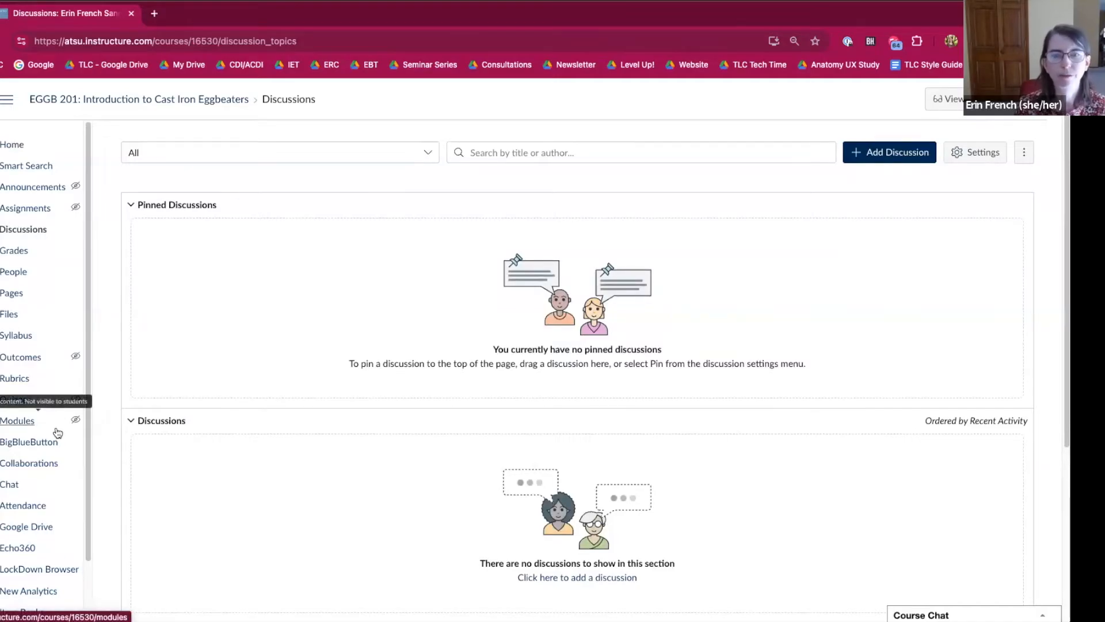
click(11, 145)
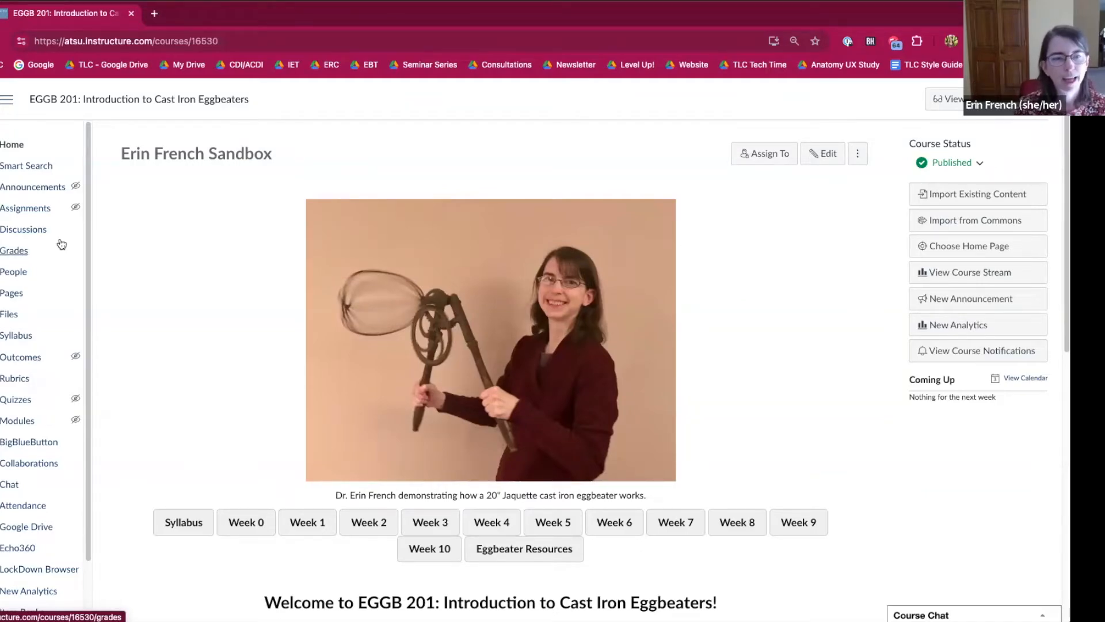
mouse_move(77, 190)
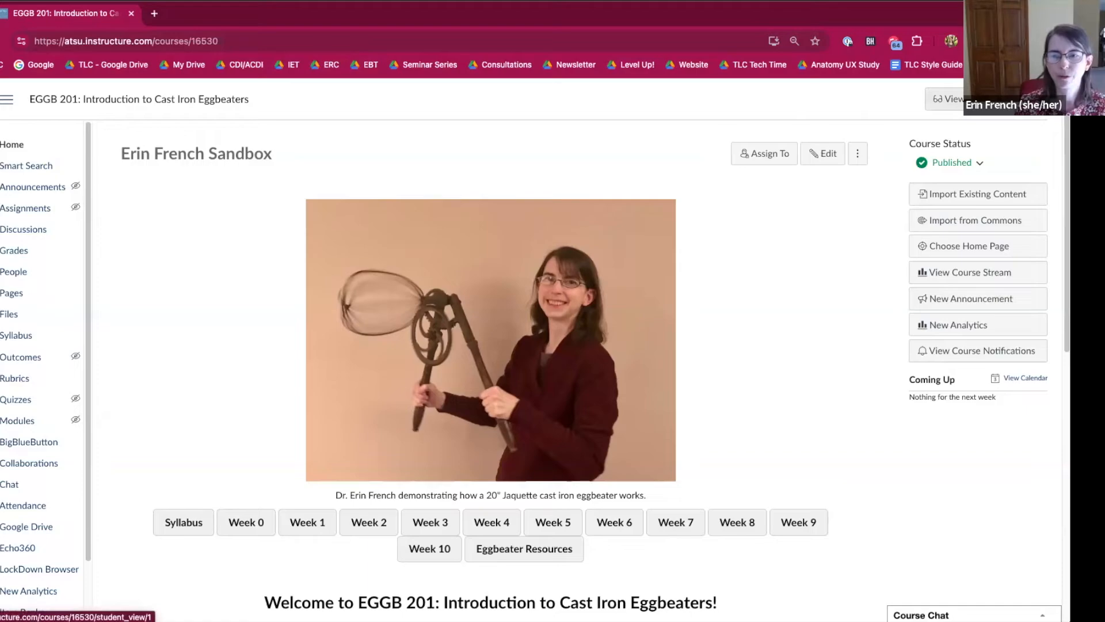
click(944, 99)
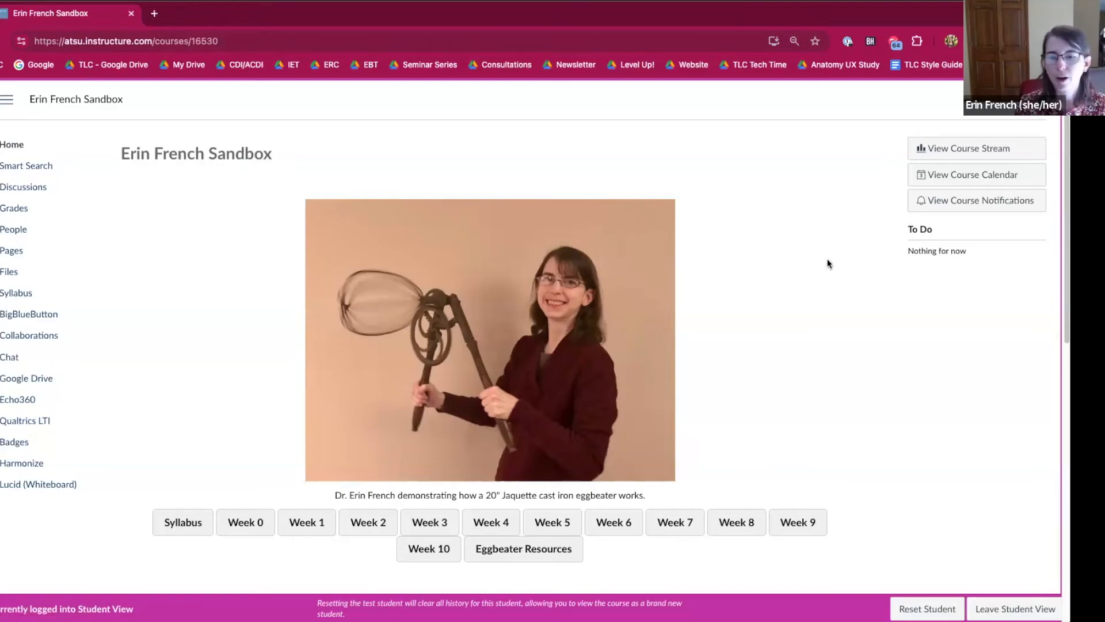
click(1015, 609)
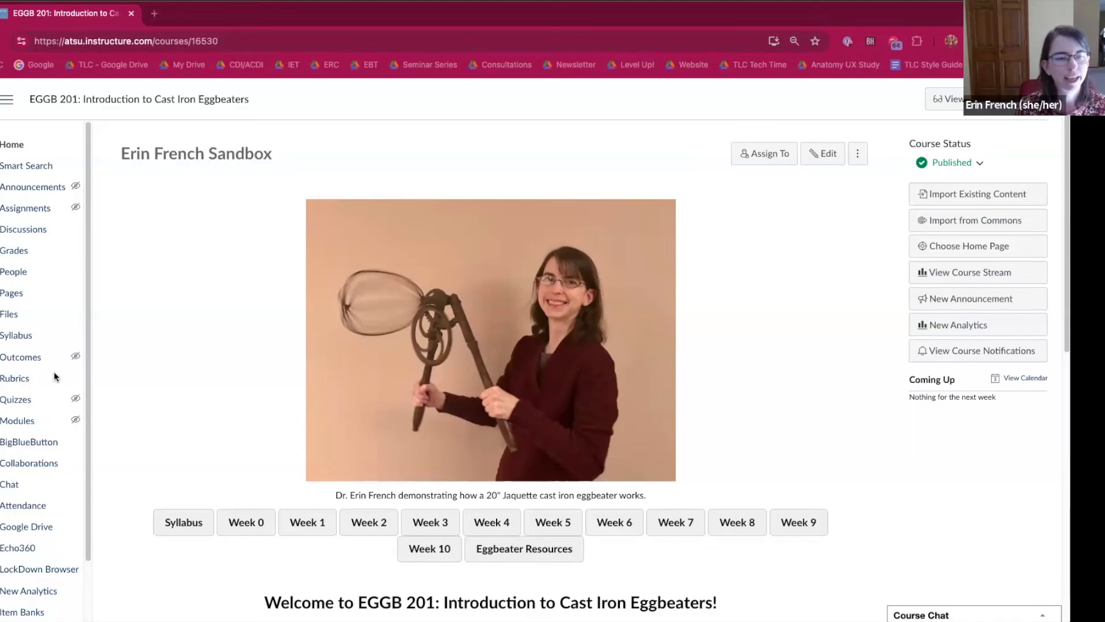
Step: In the course's navigation settings, move Syllabus directly below Home and Grades directly below Syllabus
scroll(54, 374, down, 3)
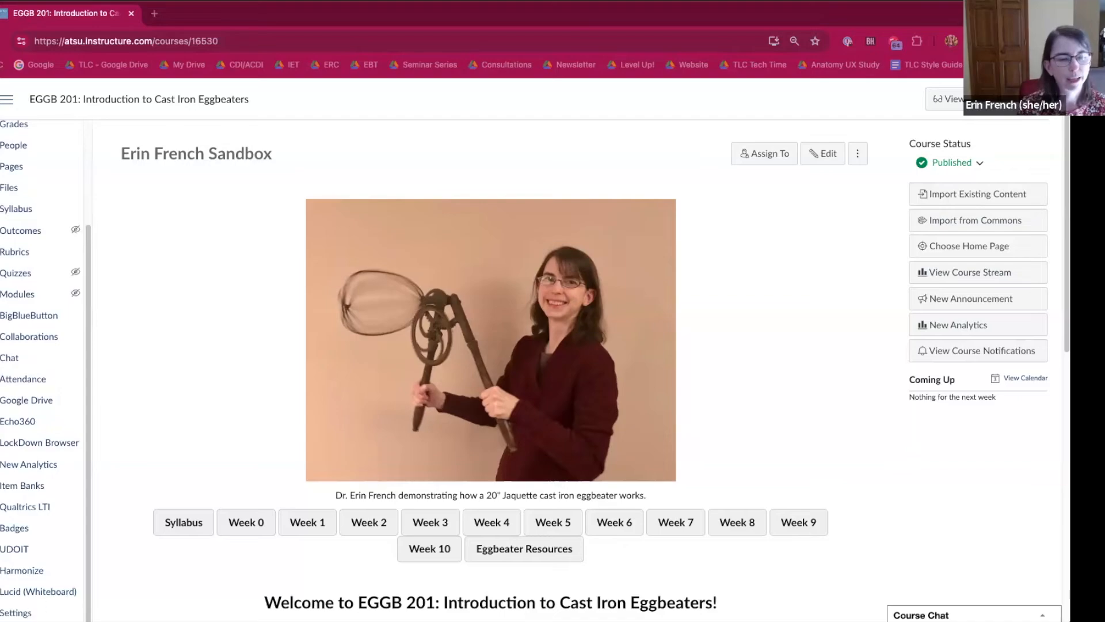
click(16, 613)
click(16, 613)
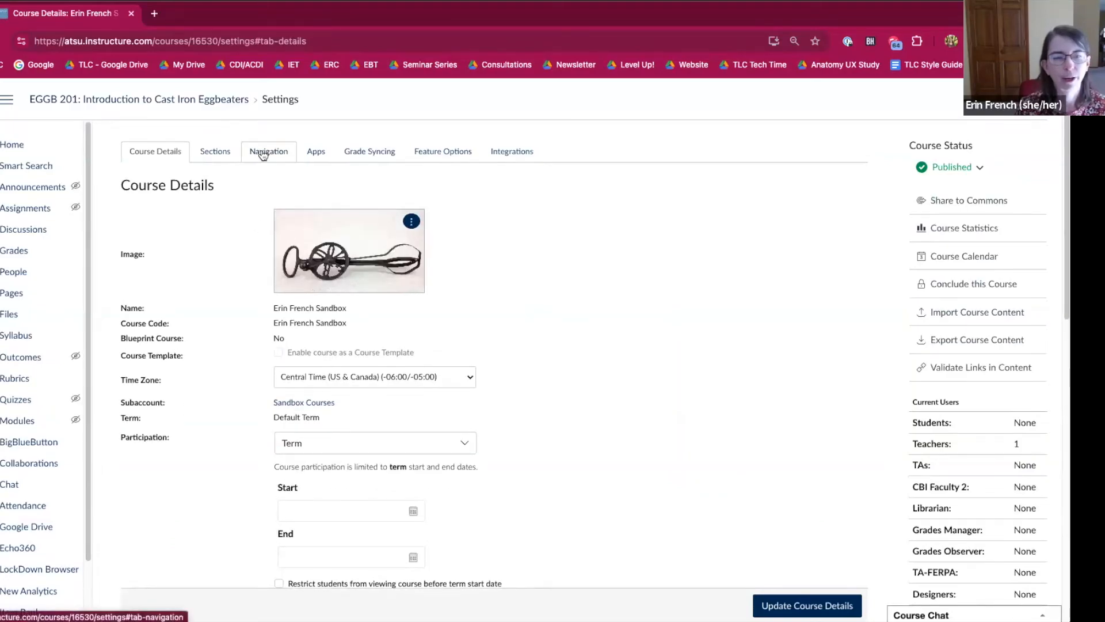
click(262, 151)
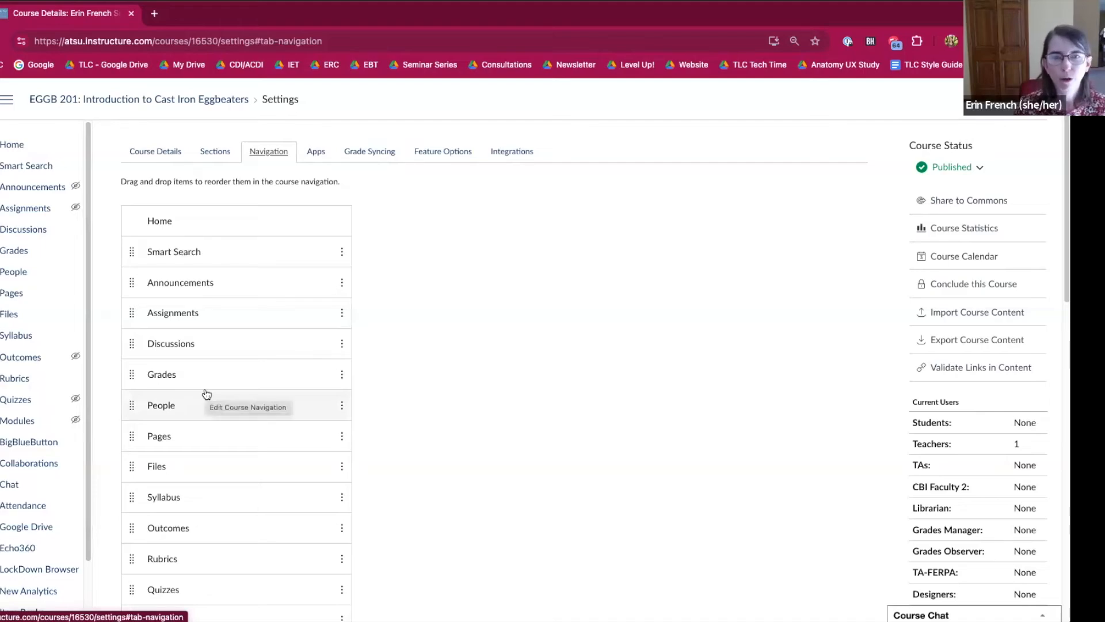
drag(205, 487, 217, 257)
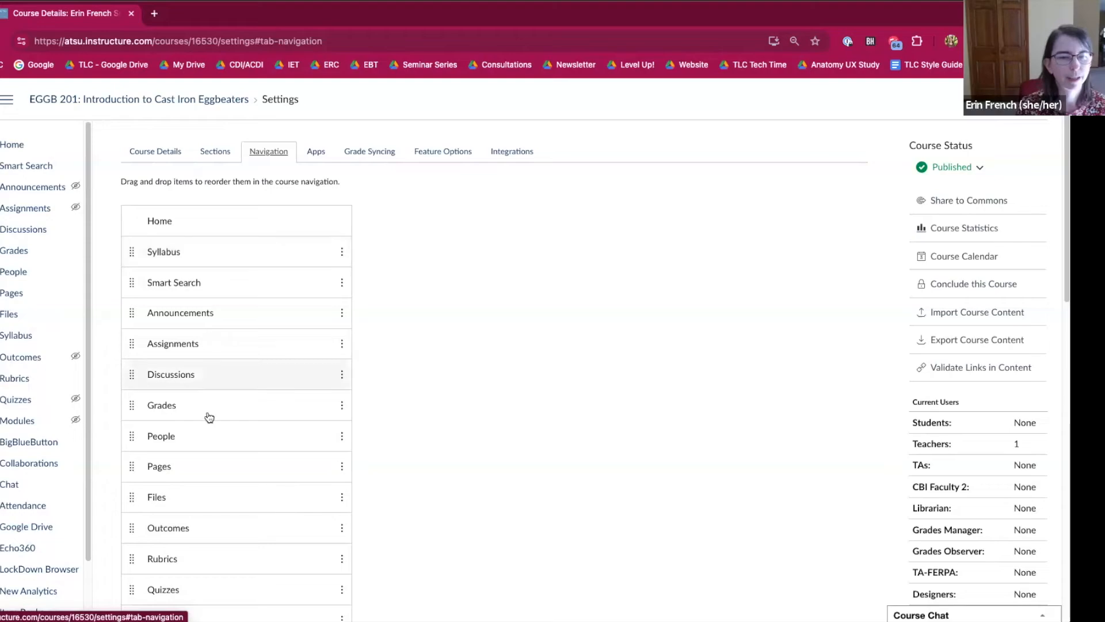
drag(210, 404, 213, 291)
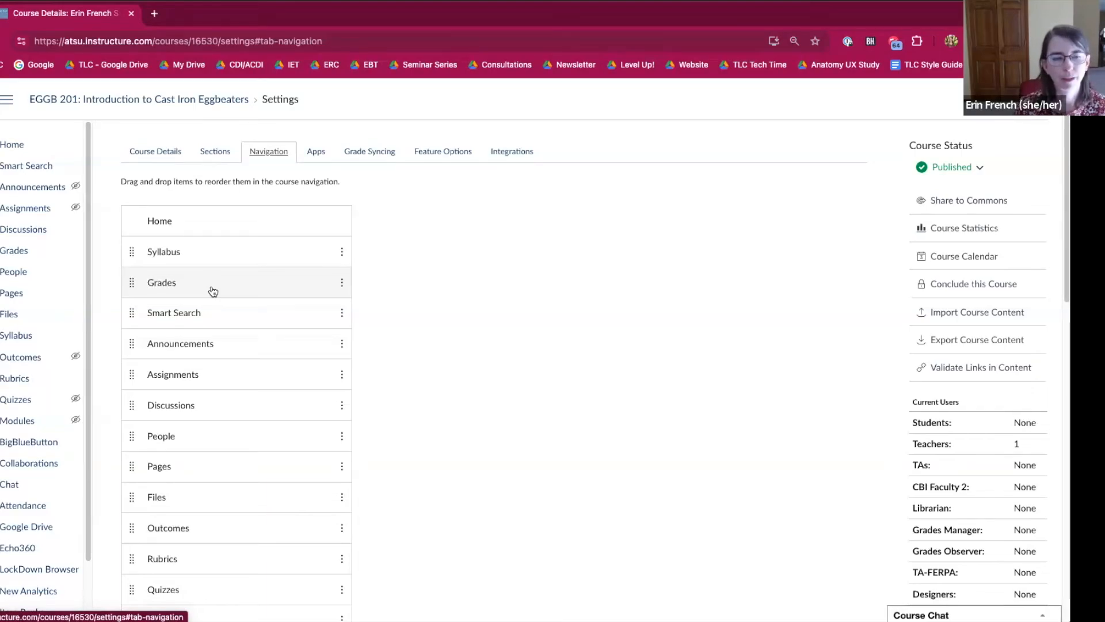
Step: Hide Lucid (Whiteboard), EvaluationKIT Course and Badges from students by moving them to the disabled navigation items
scroll(213, 291, down, 1)
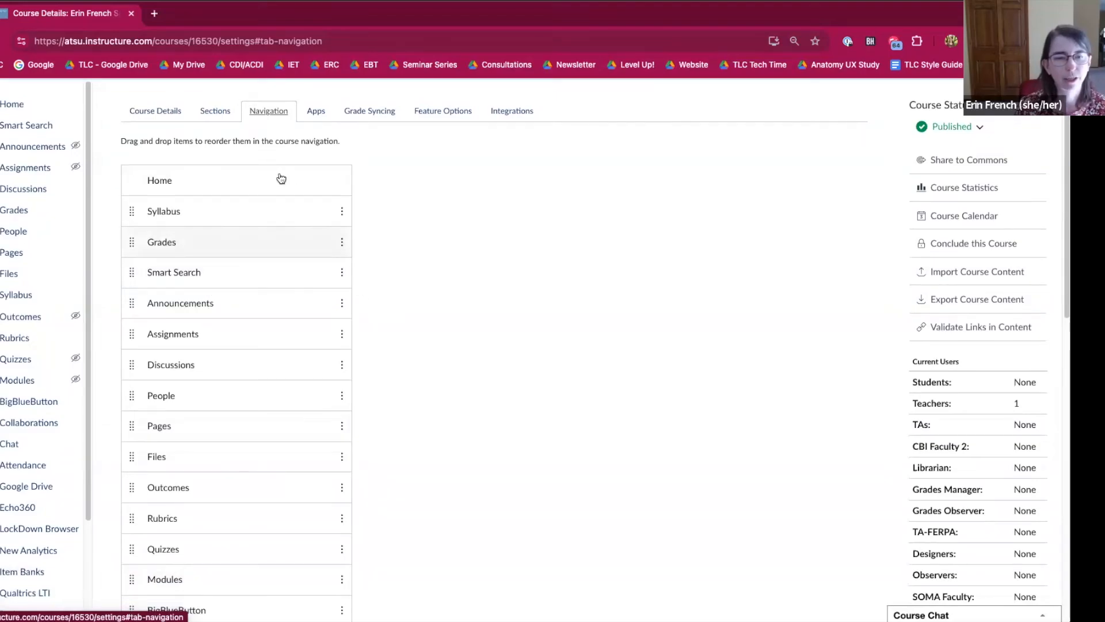
scroll(291, 263, down, 7)
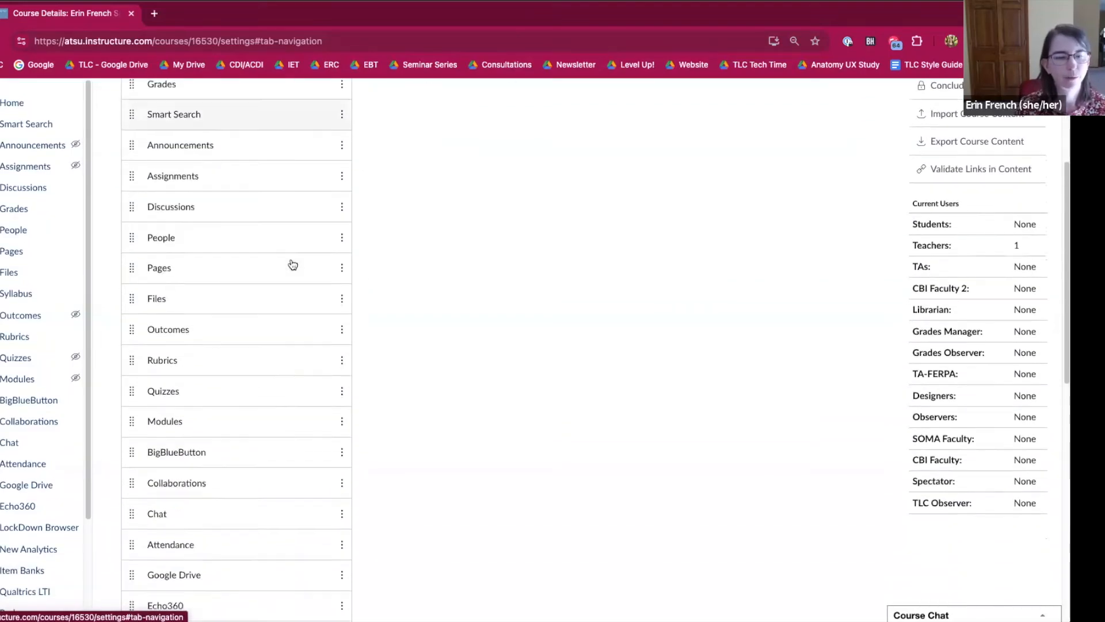
scroll(292, 264, down, 6)
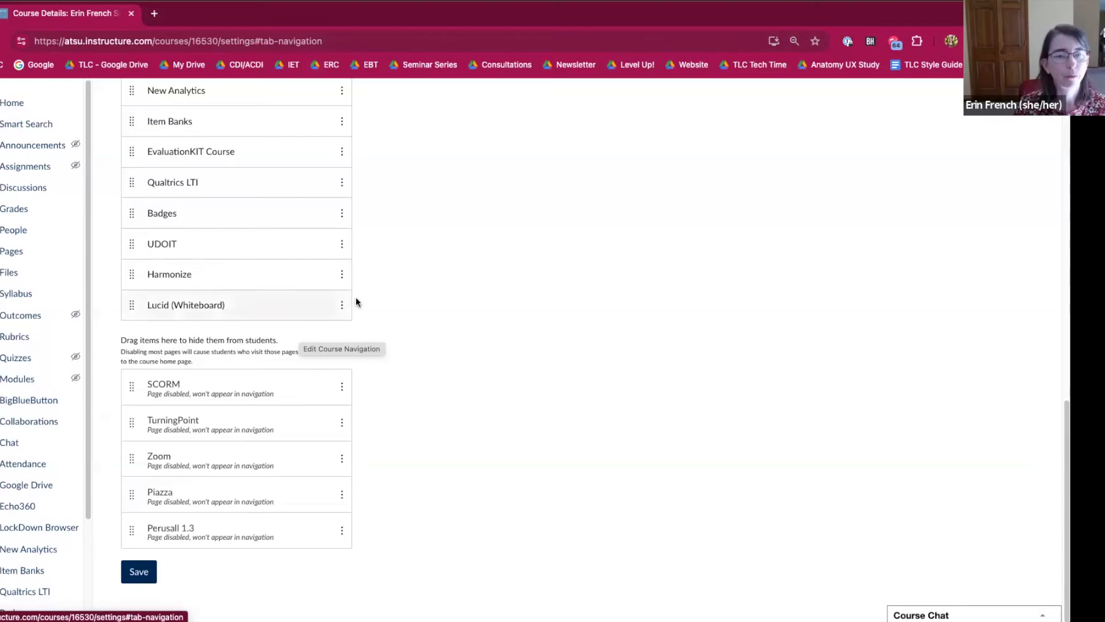
drag(269, 306, 268, 392)
drag(264, 185, 253, 385)
drag(250, 214, 244, 357)
Step: Enable Perusall 1.3 in the course navigation and place it directly below Grades
scroll(286, 386, down, 1)
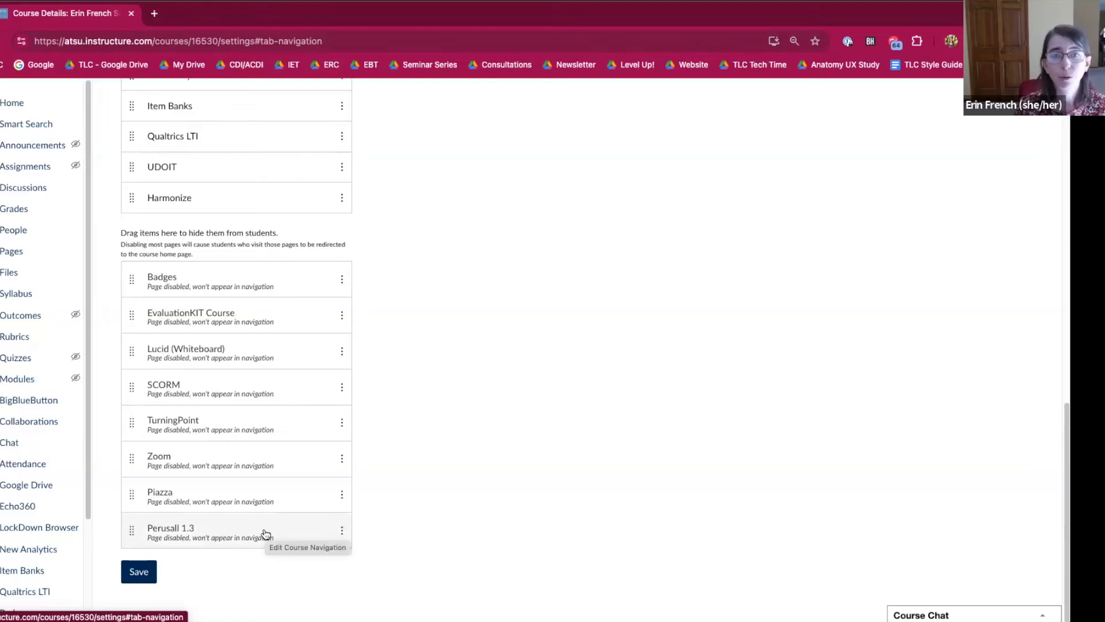
scroll(267, 493, up, 6)
drag(266, 534, 279, 131)
scroll(298, 382, up, 3)
scroll(281, 131, up, 3)
scroll(282, 131, up, 3)
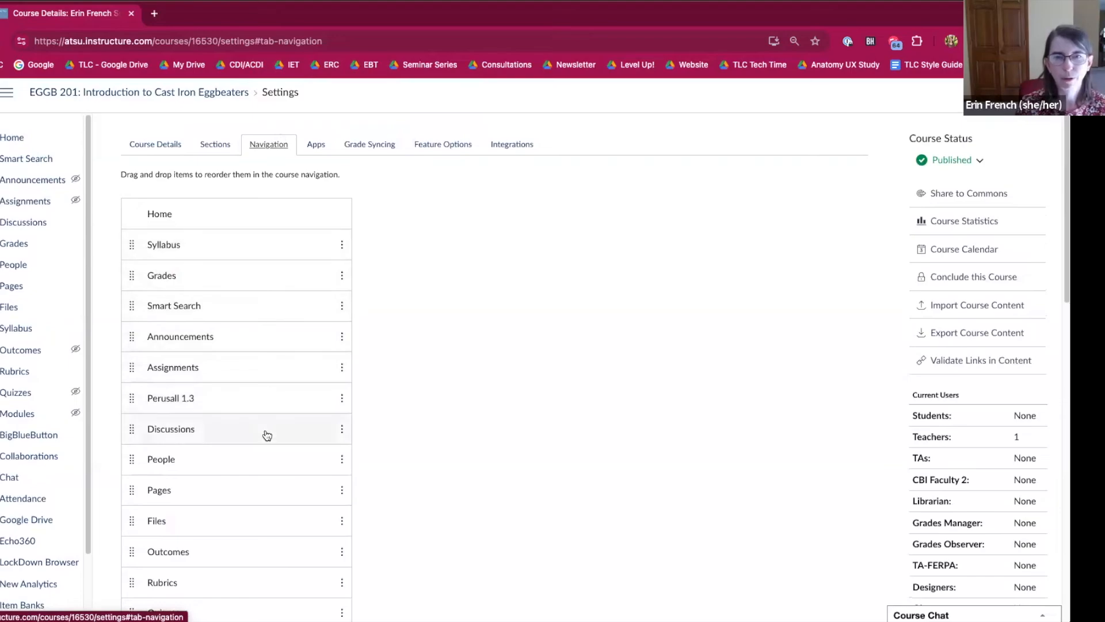
drag(269, 441, 249, 311)
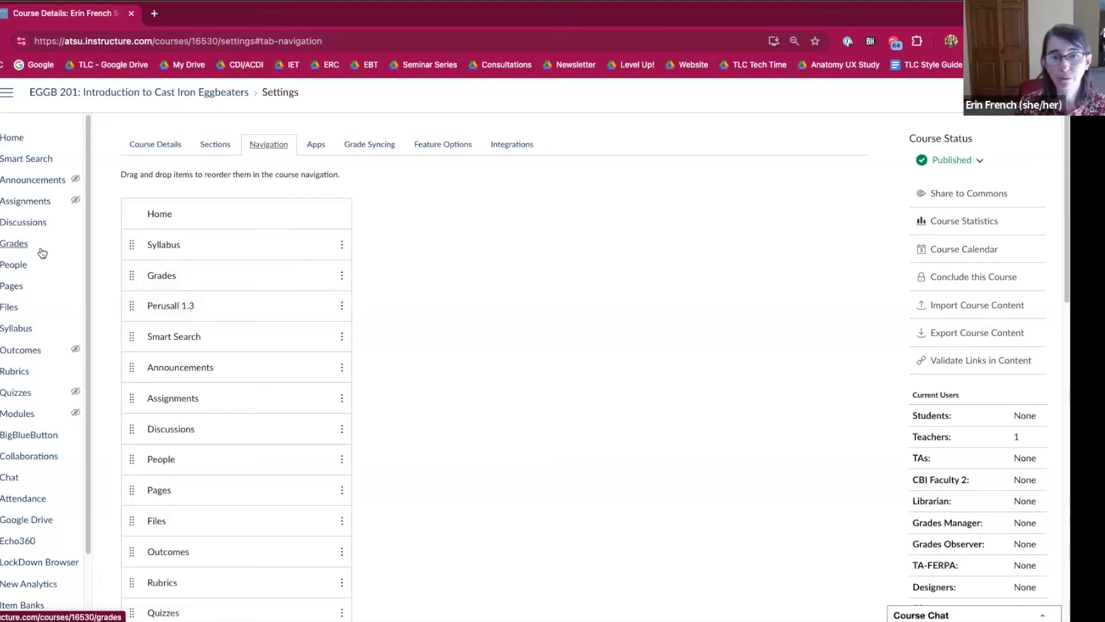
Step: Save the changes to the course navigation
scroll(226, 408, down, 6)
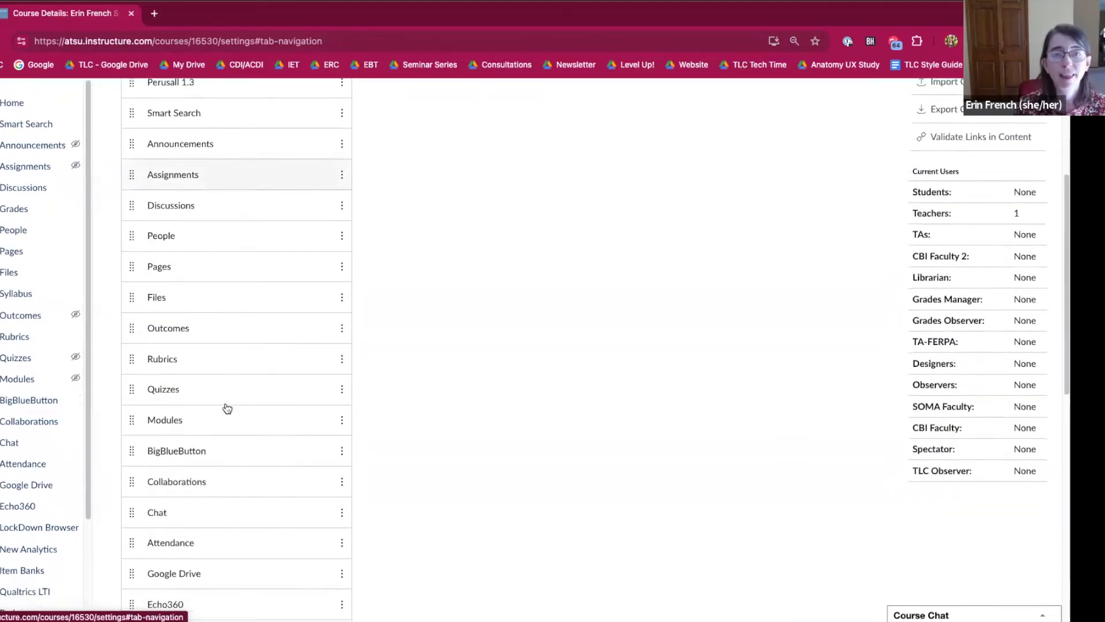
scroll(227, 408, down, 4)
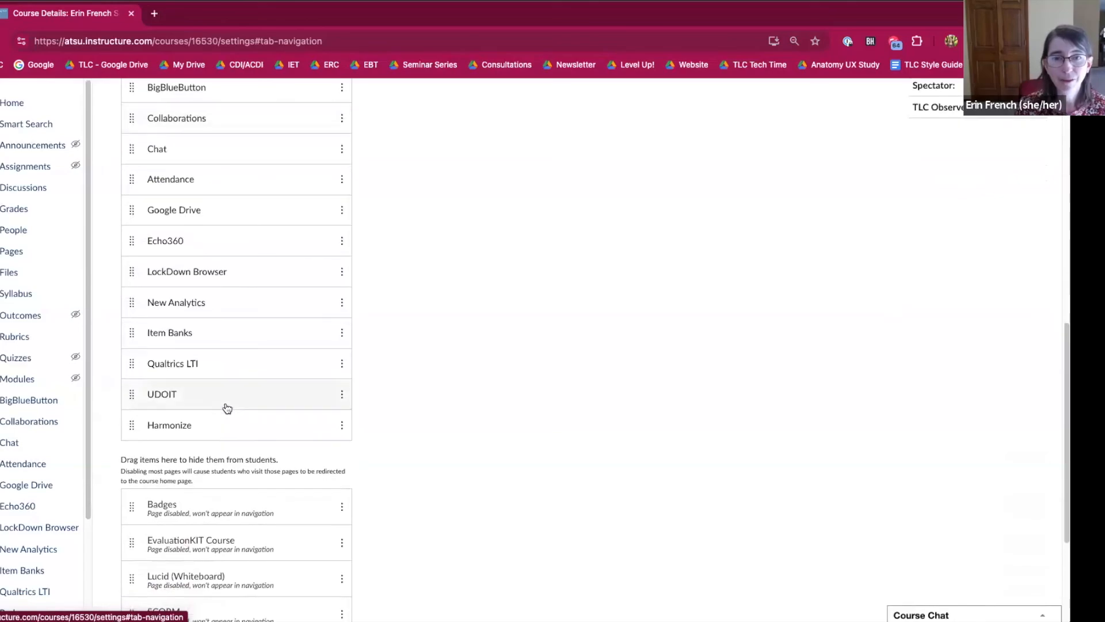
scroll(226, 408, down, 3)
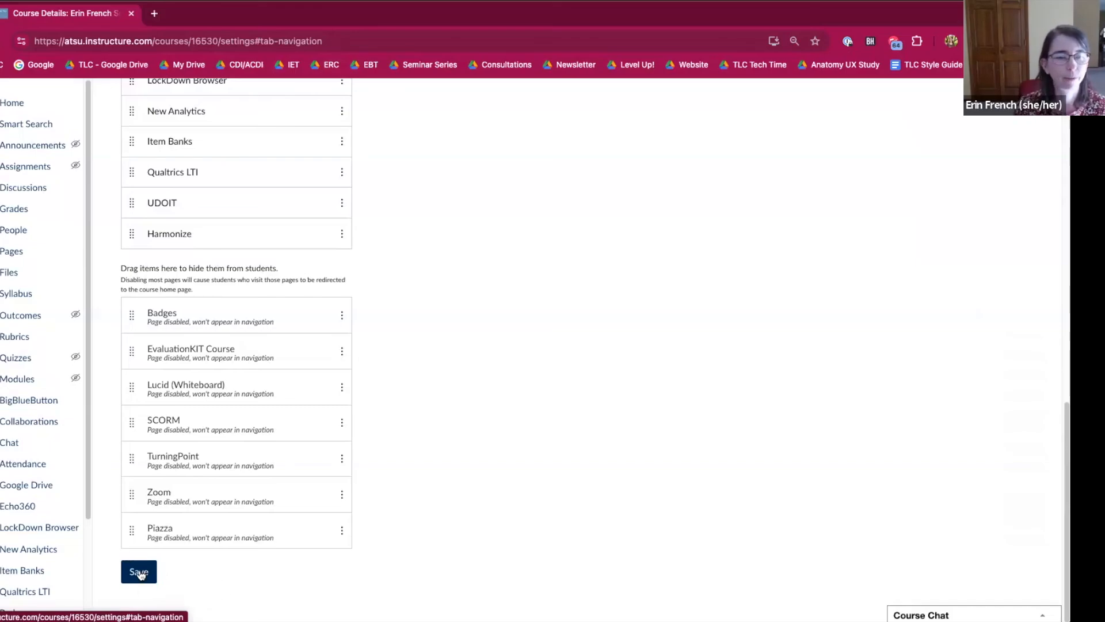
click(139, 573)
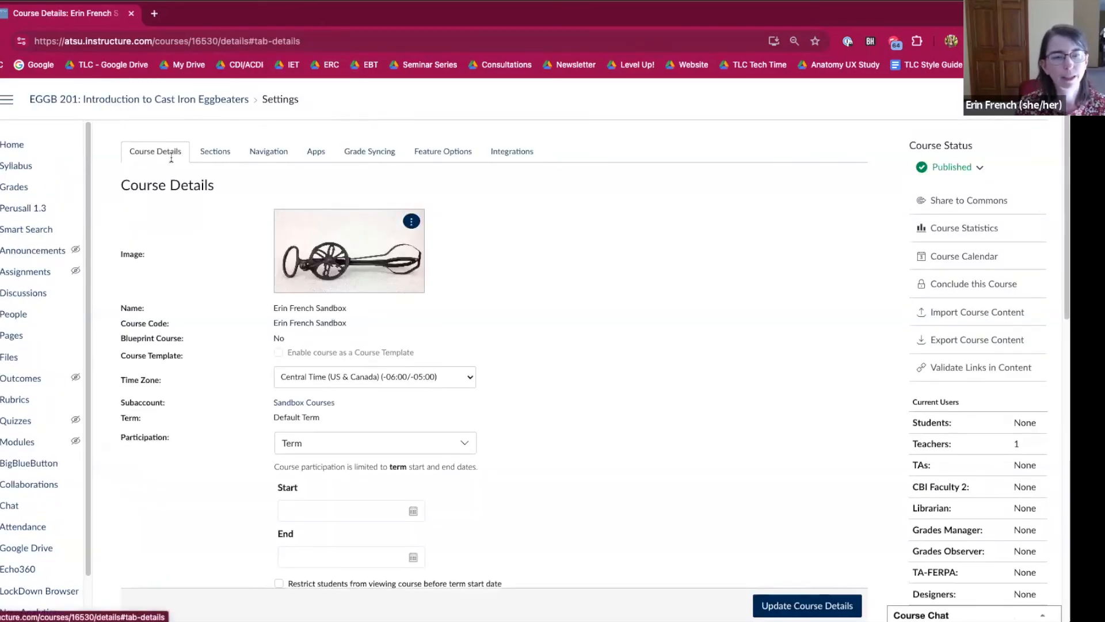
Step: Check the rearranged course navigation from the home page in Student View, and return to the teacher view
click(12, 145)
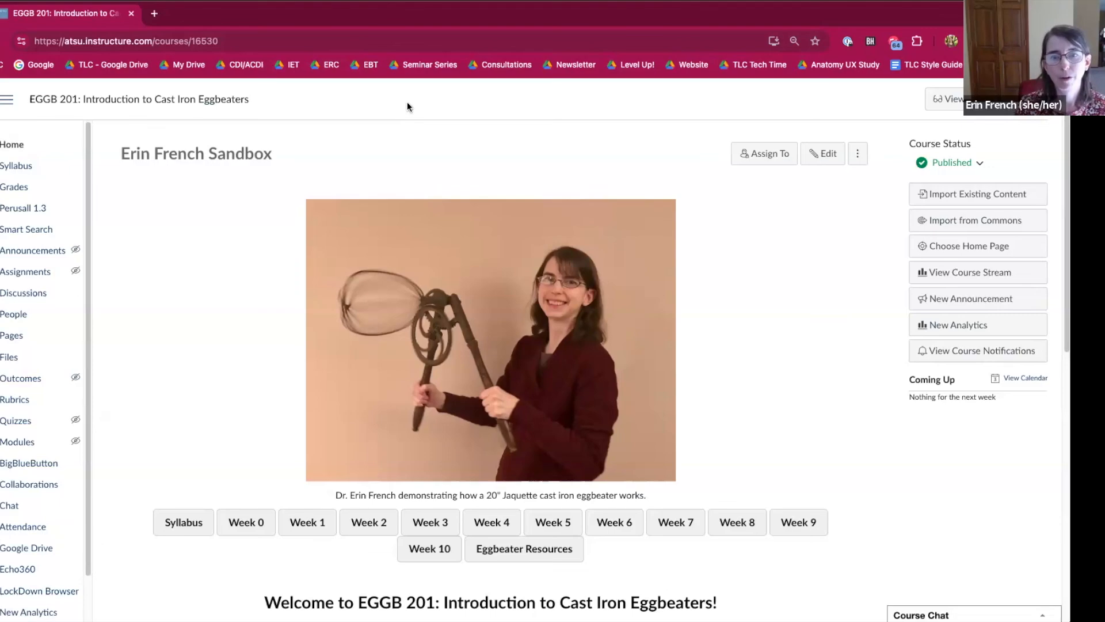
click(944, 99)
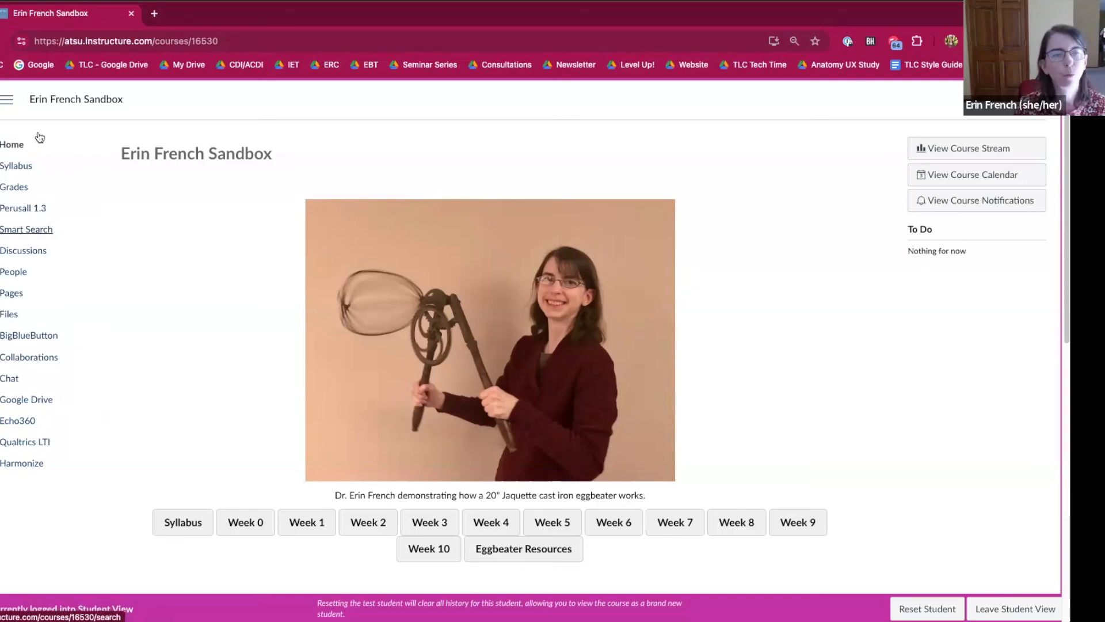
click(17, 147)
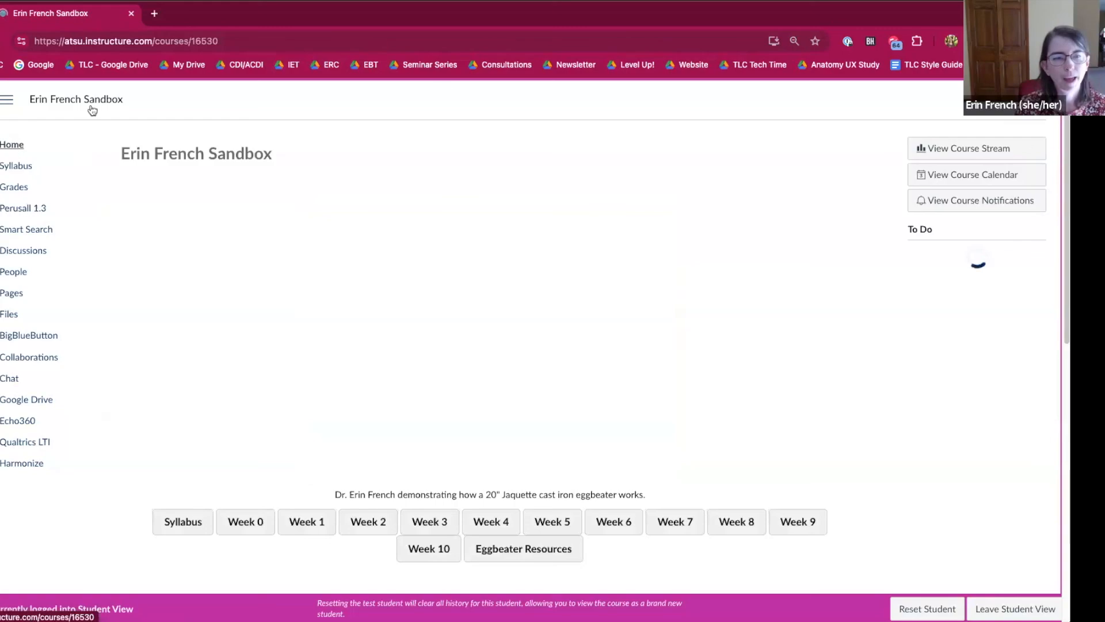
click(1002, 601)
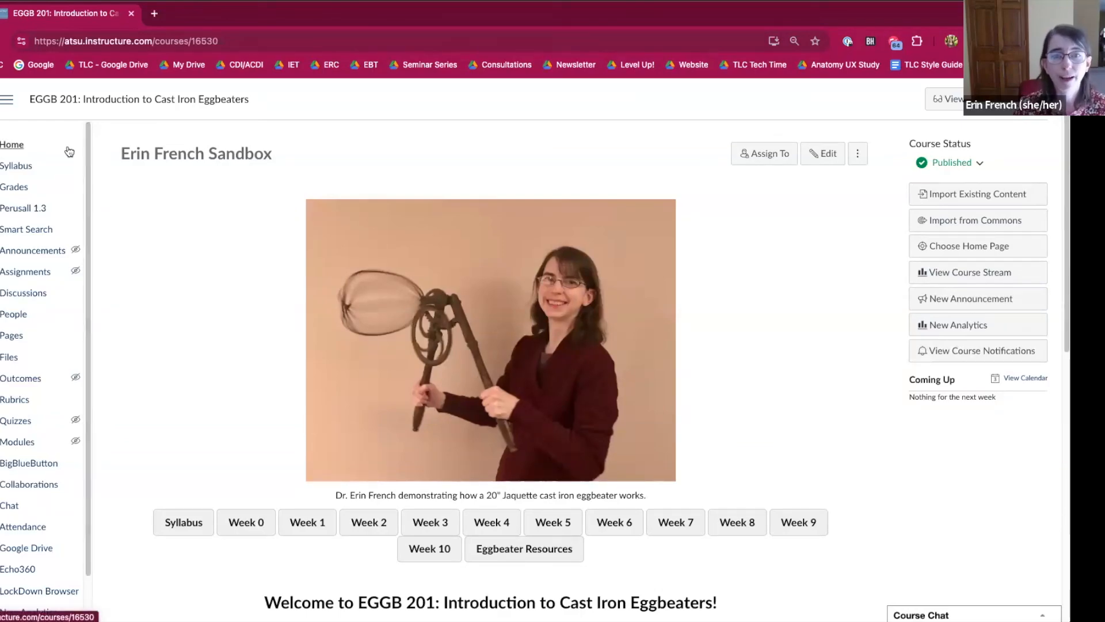
Step: Hide the course navigation menu and show it again
click(5, 102)
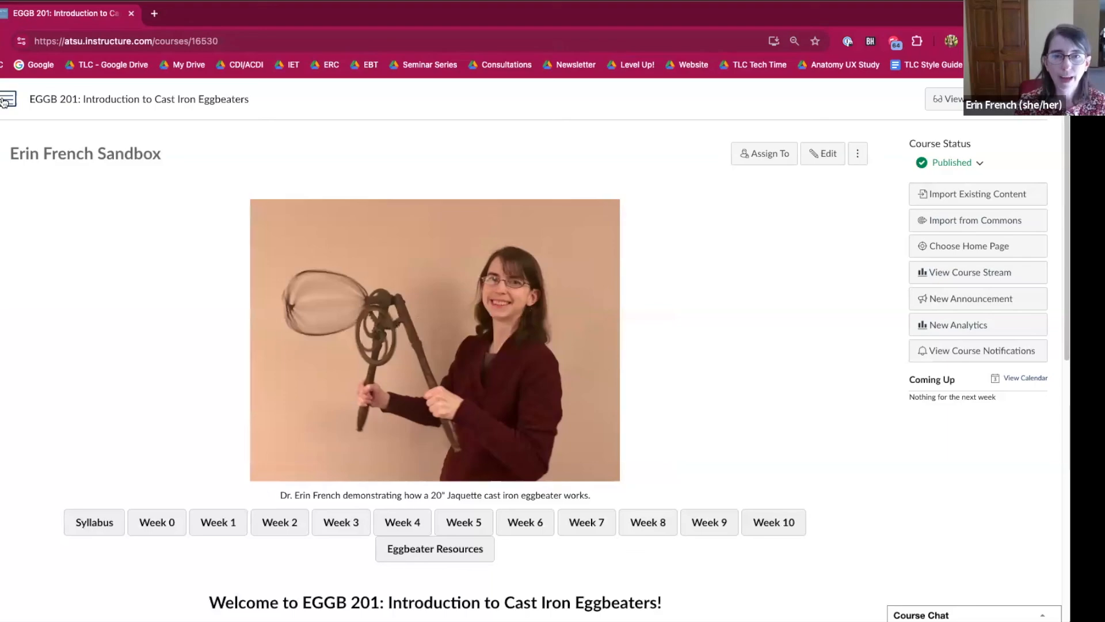
click(3, 102)
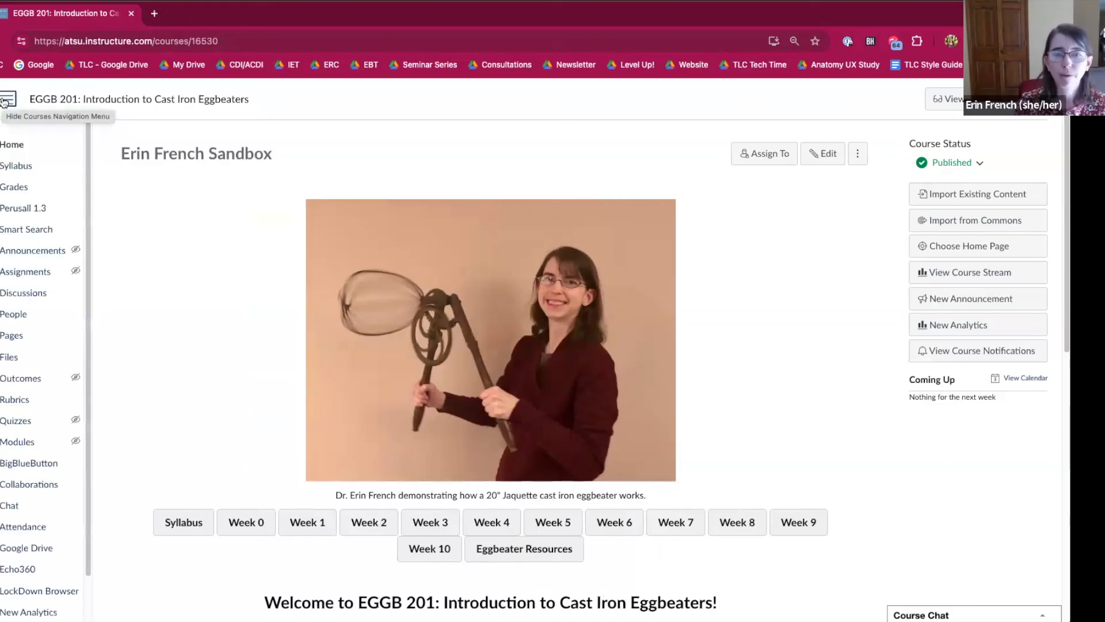